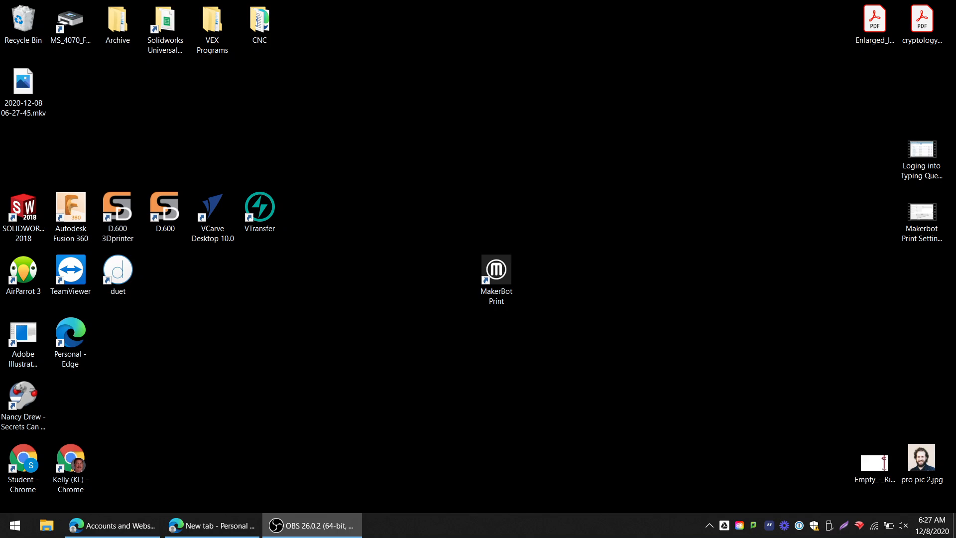
Launch MakerBot Print from the desktop.
drag(433, 230, 547, 327)
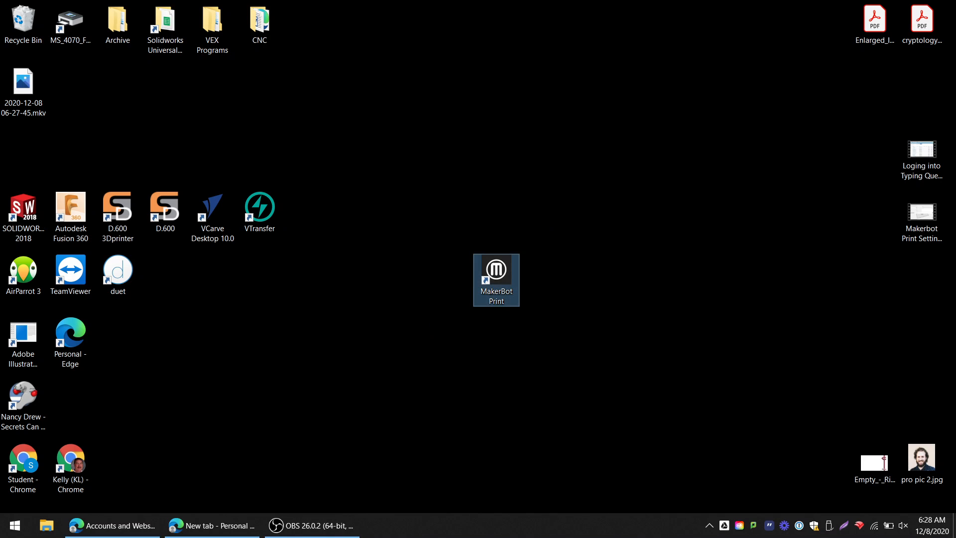
double_click(495, 268)
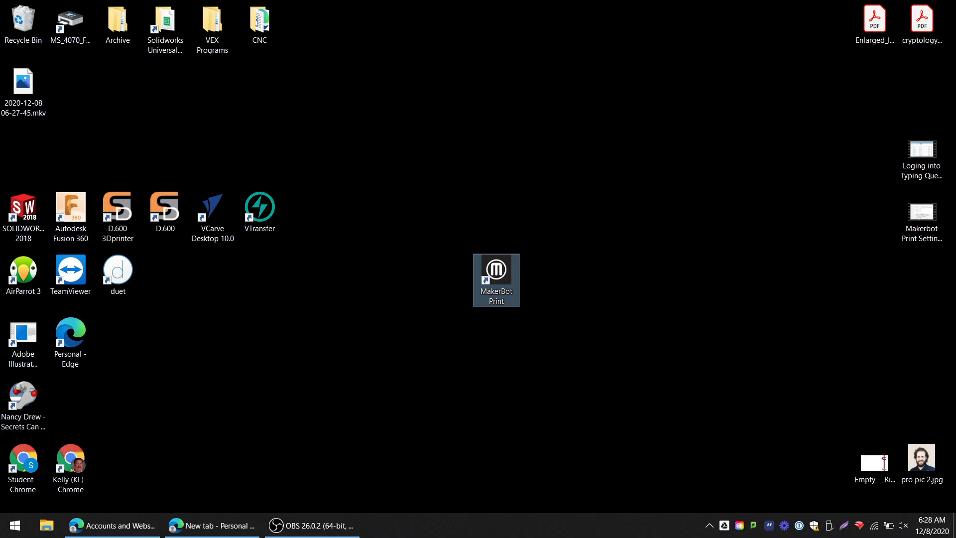
double_click(497, 269)
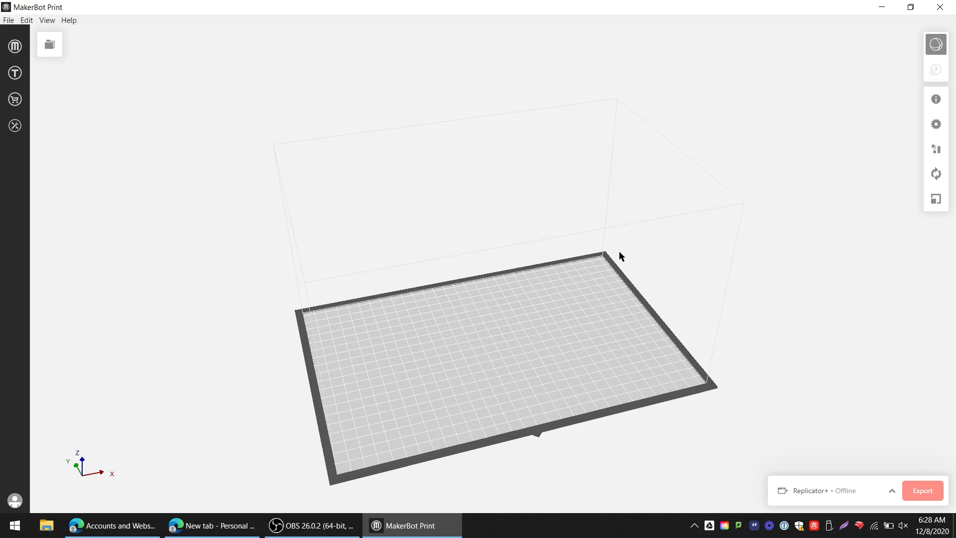
scroll(467, 311, down, 1)
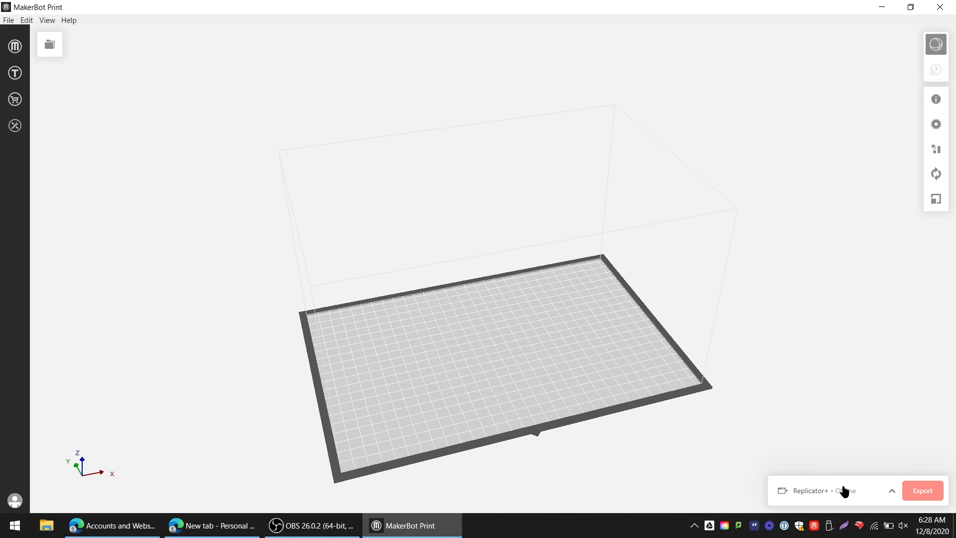
Add an unconnected Replicator+ printer for exporting files and close the printer list.
click(891, 493)
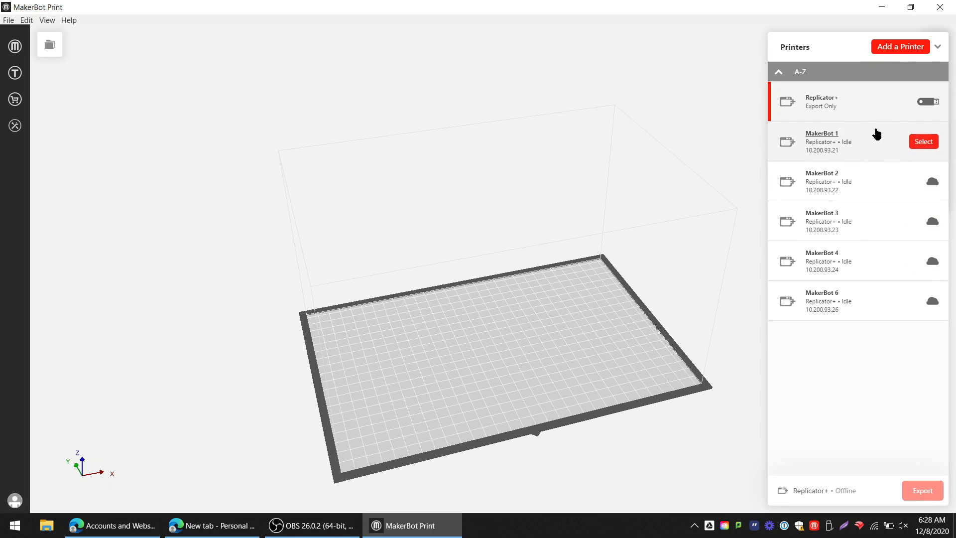
click(901, 47)
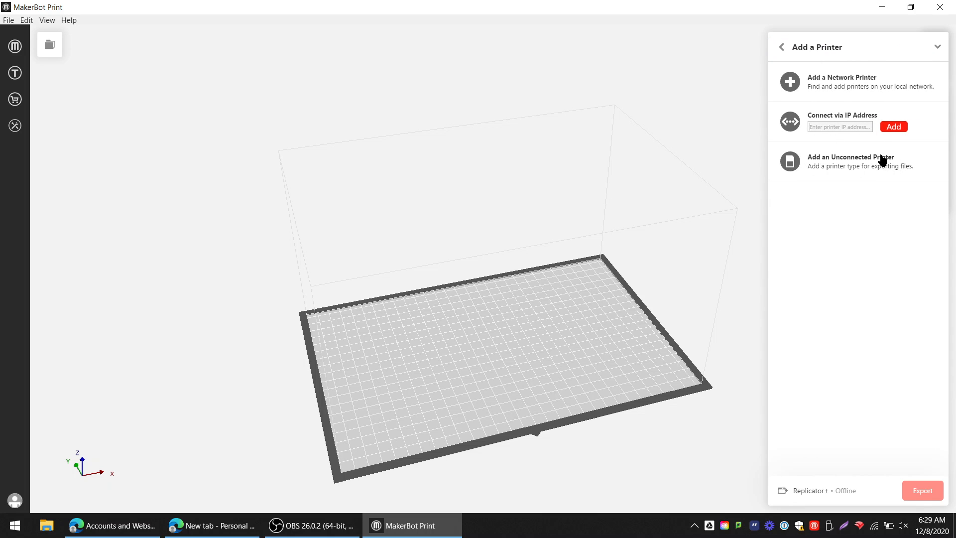
click(845, 162)
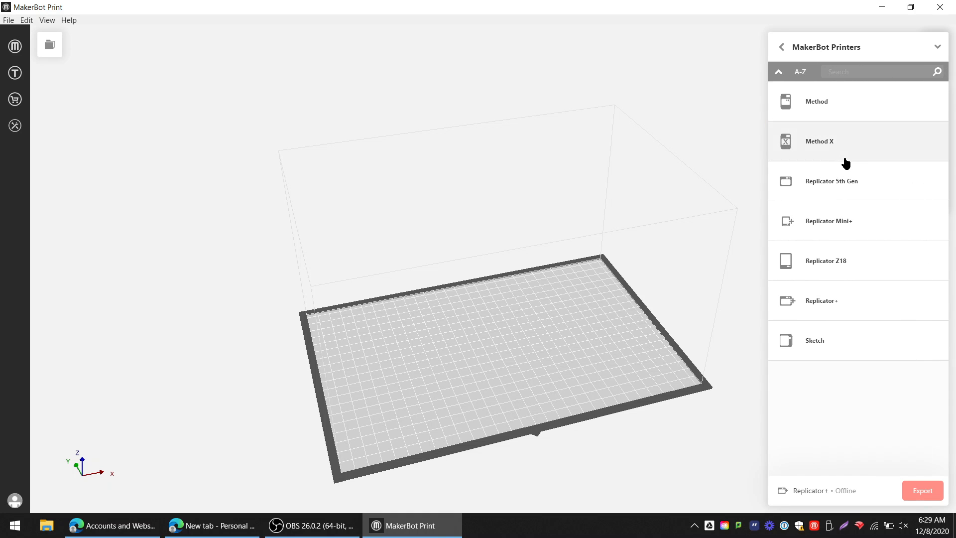
click(855, 302)
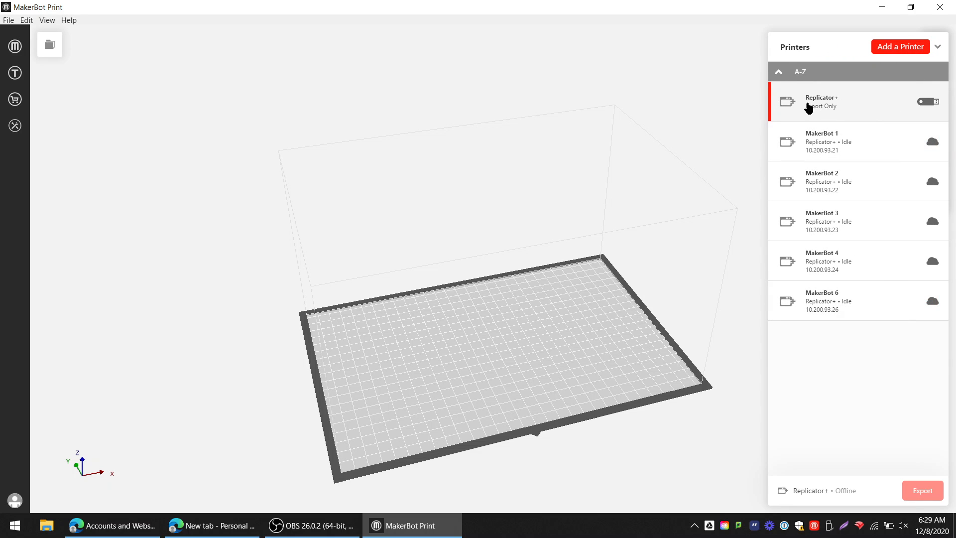
click(938, 48)
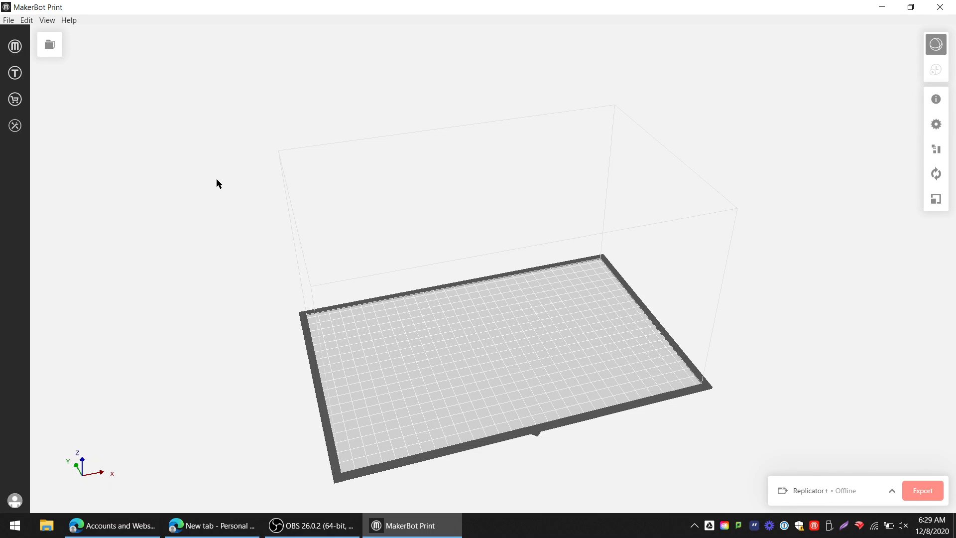
Open the project overview showing the new project's models and build plates.
click(50, 42)
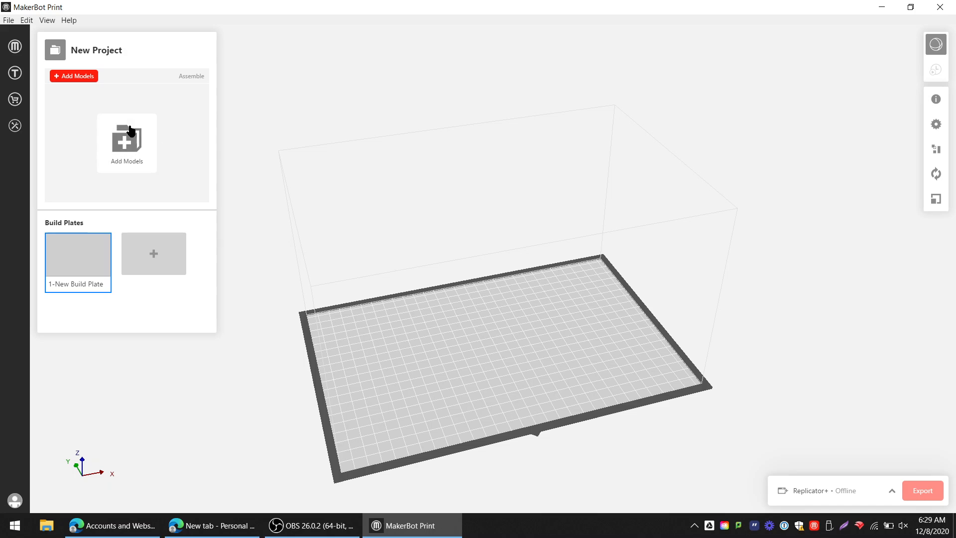
click(16, 22)
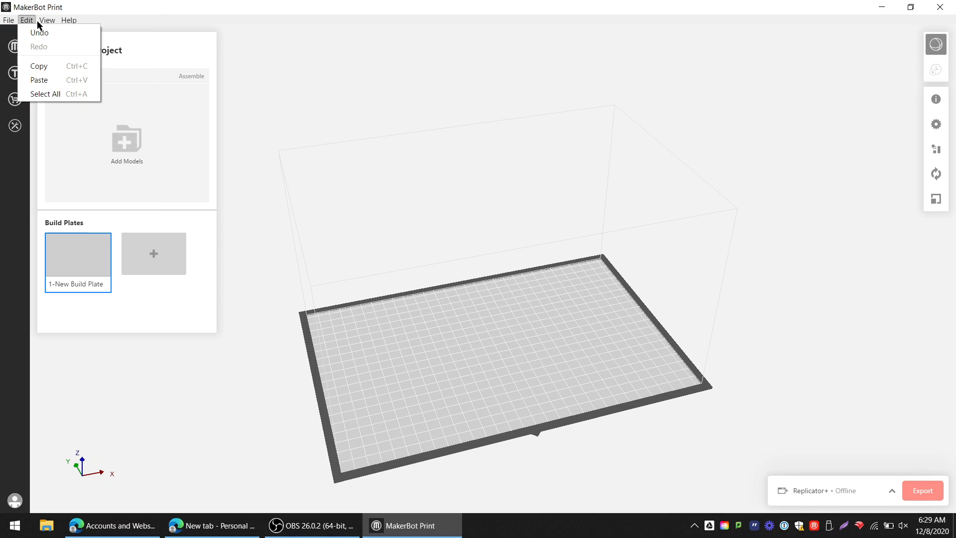
mouse_move(66, 24)
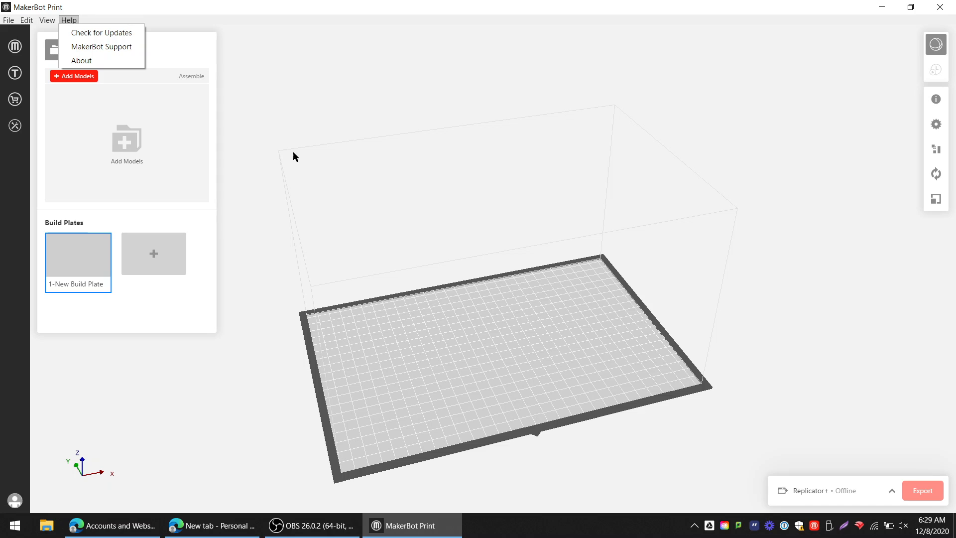
click(271, 144)
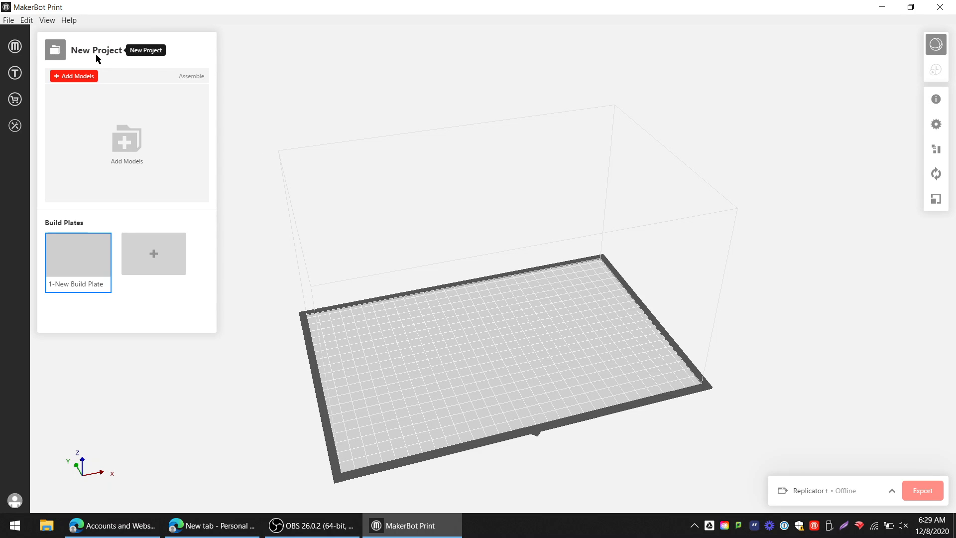
click(242, 62)
Save the project to the Desktop as a MakerBot Project file named Video Example.
click(9, 20)
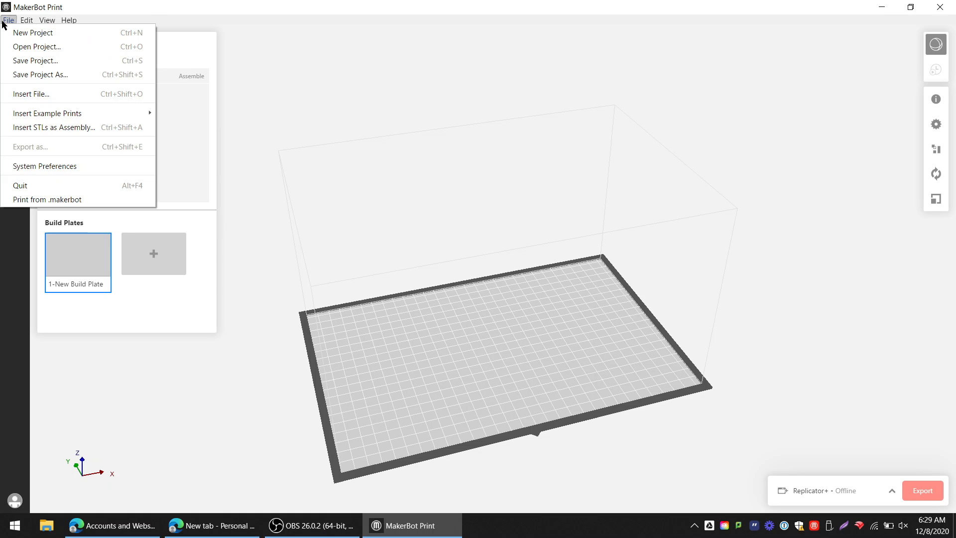
click(53, 60)
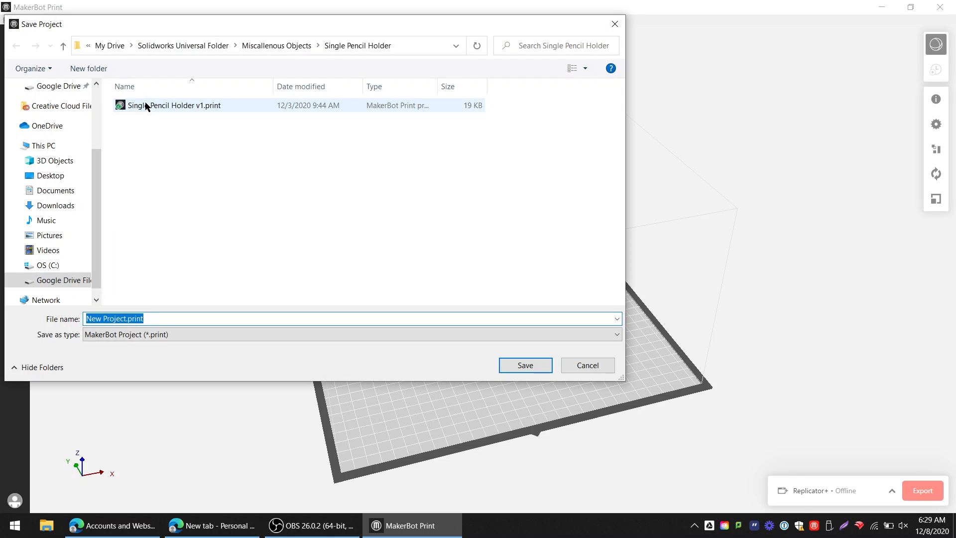
click(261, 45)
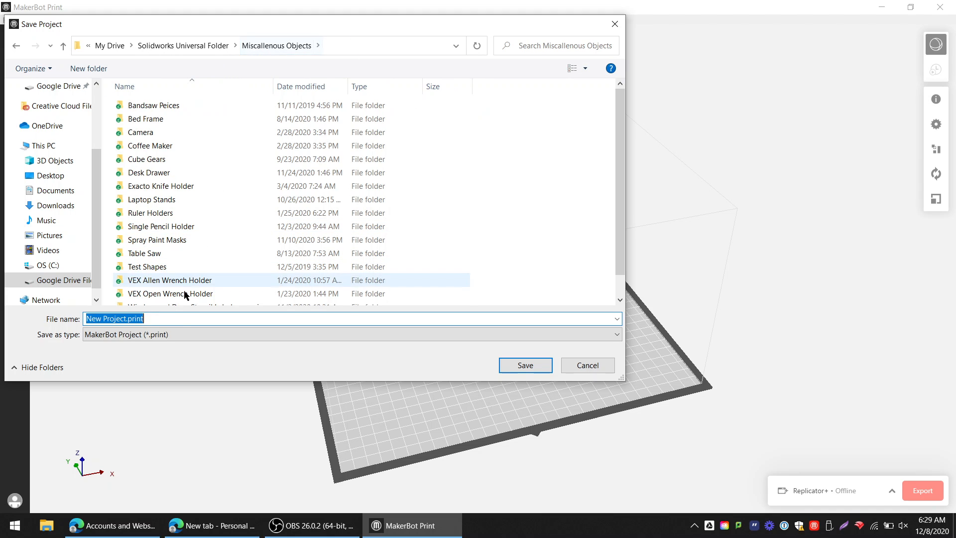
click(108, 45)
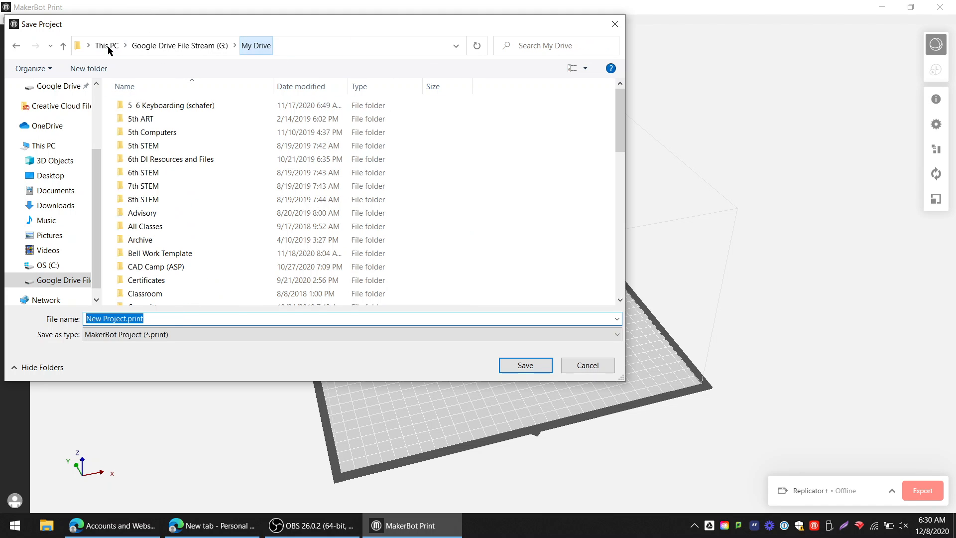
click(65, 175)
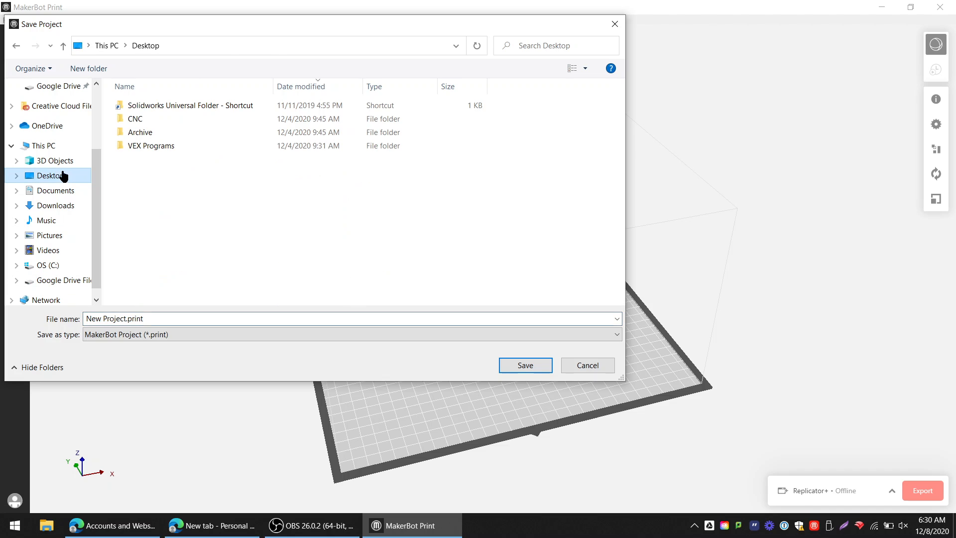
click(148, 318)
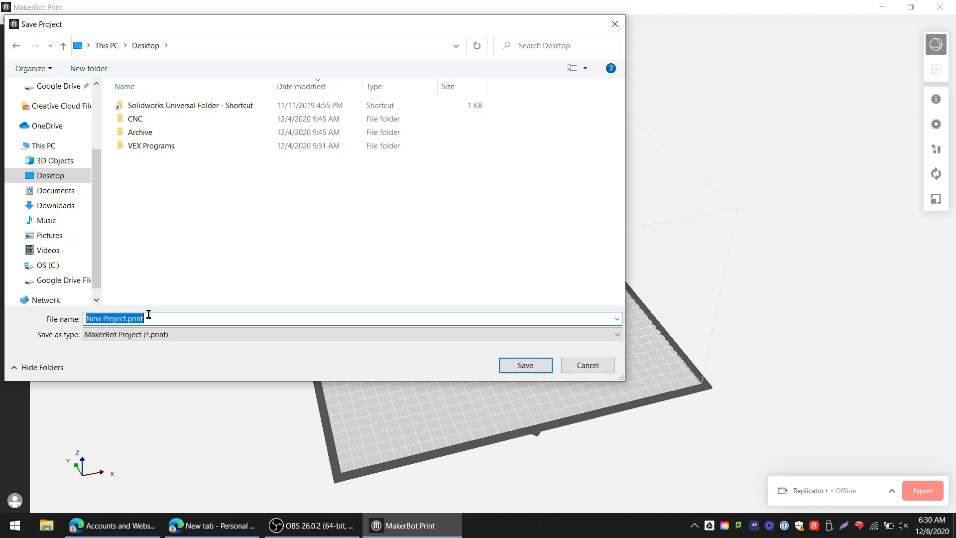
text(T)
key(BackSpace)
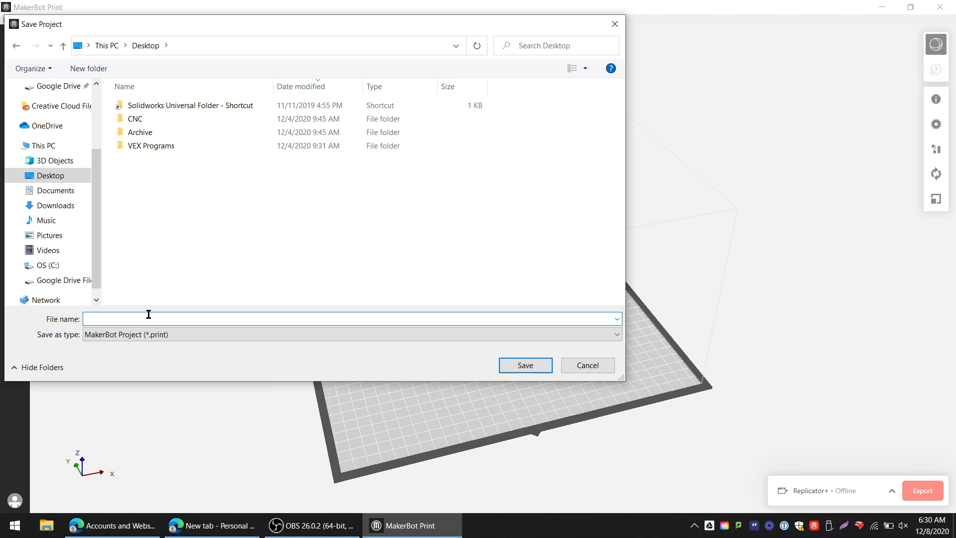
text(Video Example)
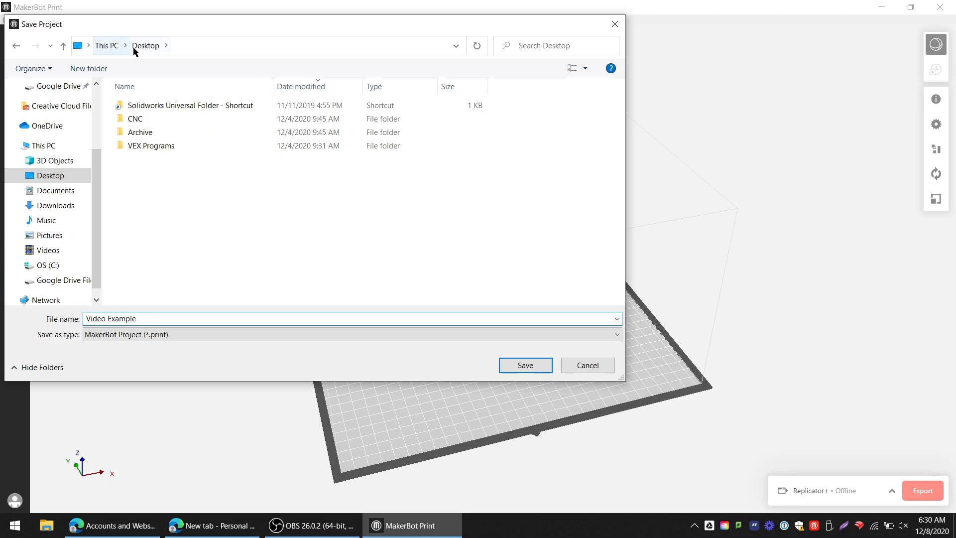
click(526, 365)
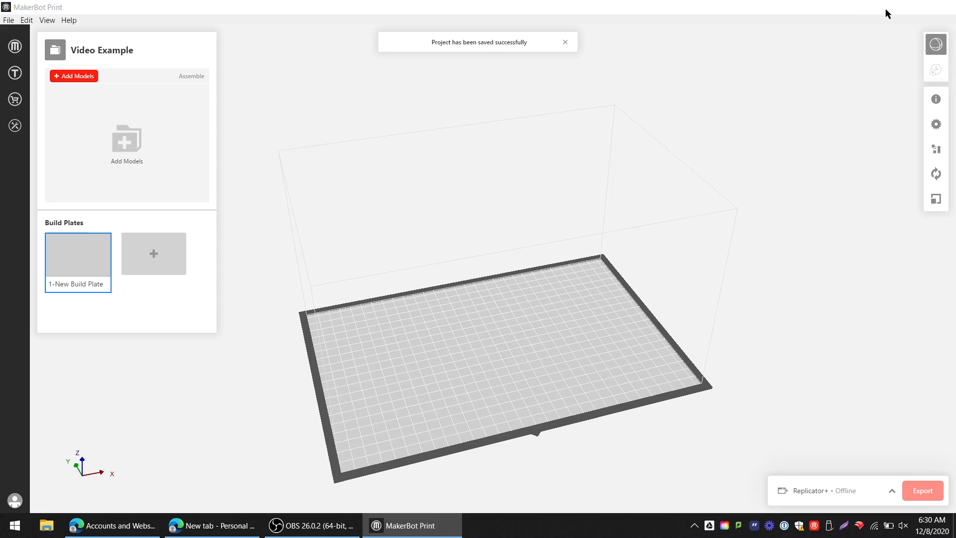
Move the saved Video Example.print file to an empty area of the Windows desktop and return to MakerBot Print.
click(887, 12)
drag(24, 144, 455, 84)
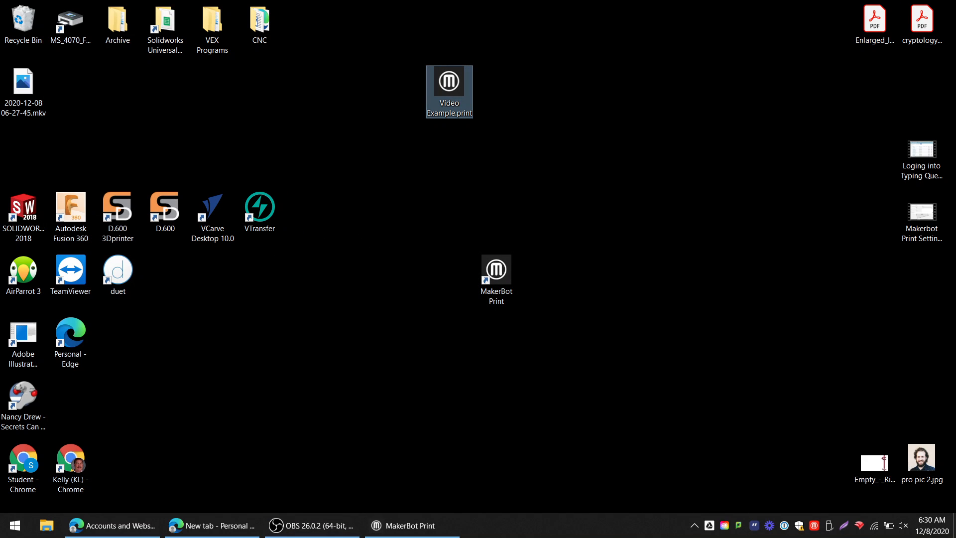
click(409, 525)
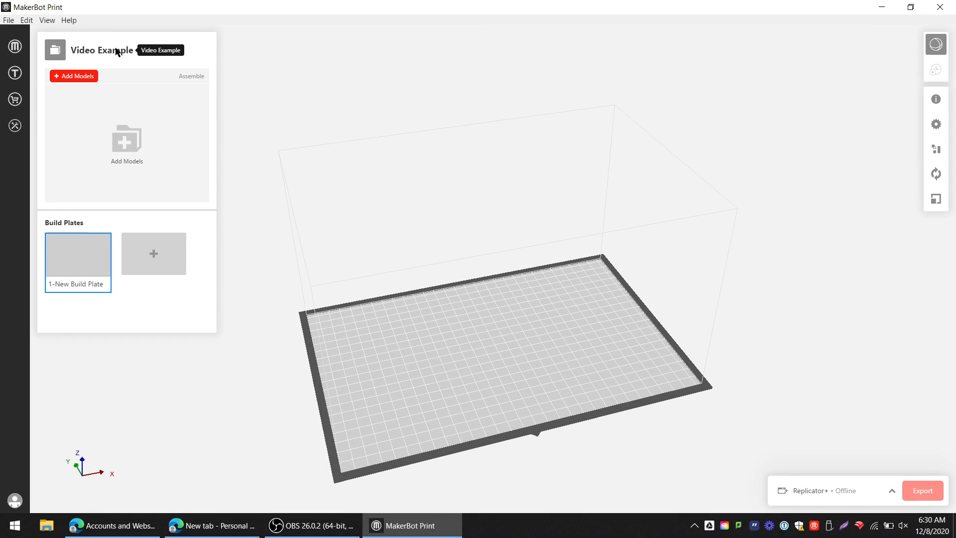
Insert the model Door Stop.SLDPRT from the Block 02 - Door Stop folder inside Solidworks Universal Folder > Blocks.
click(136, 151)
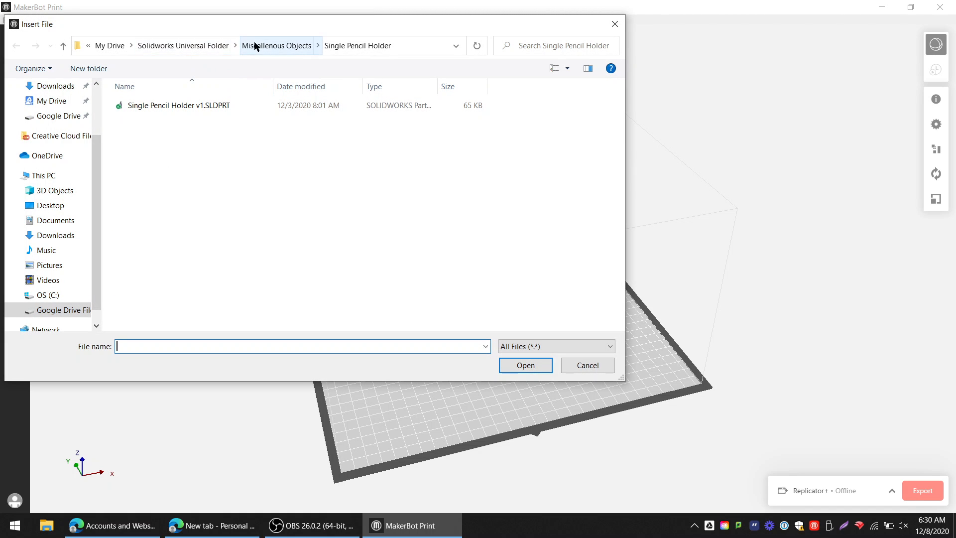
click(159, 45)
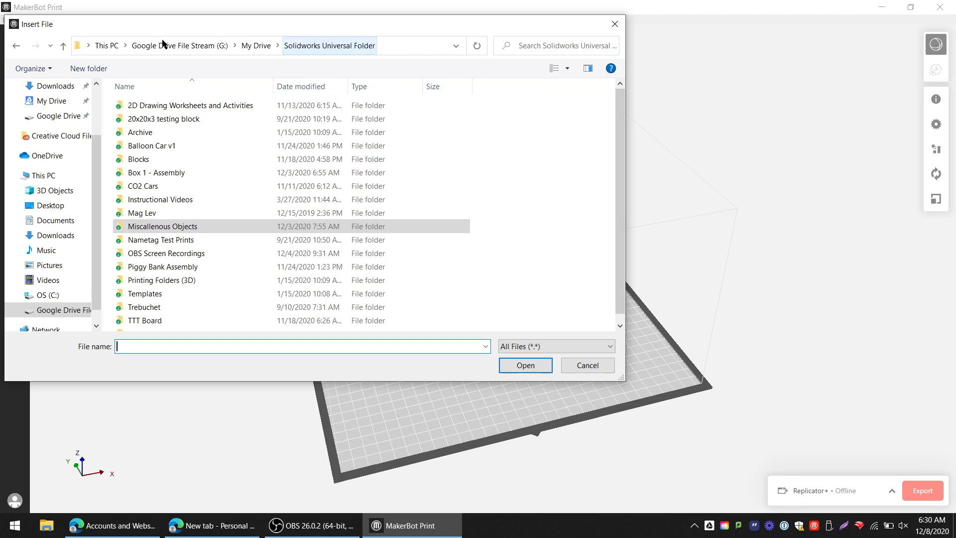
scroll(198, 211, down, 1)
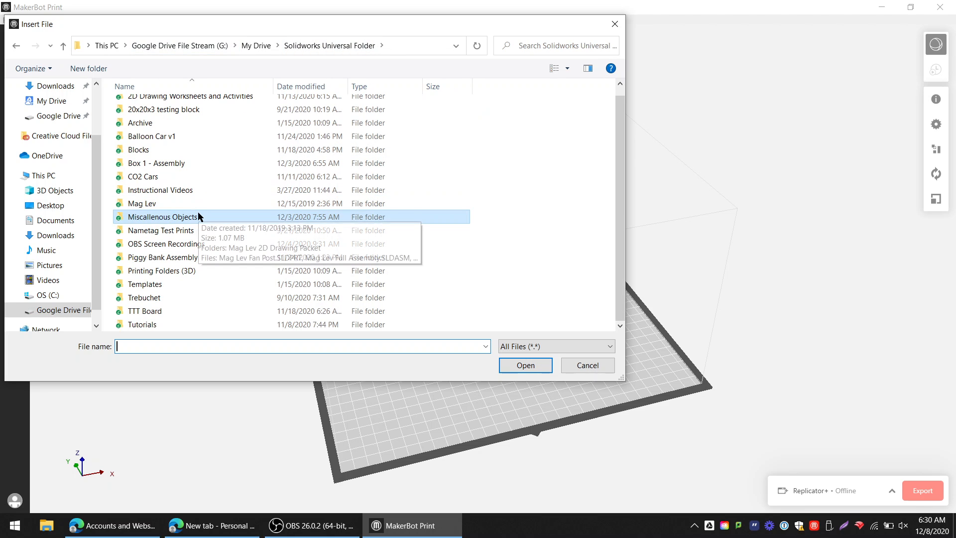
double_click(217, 215)
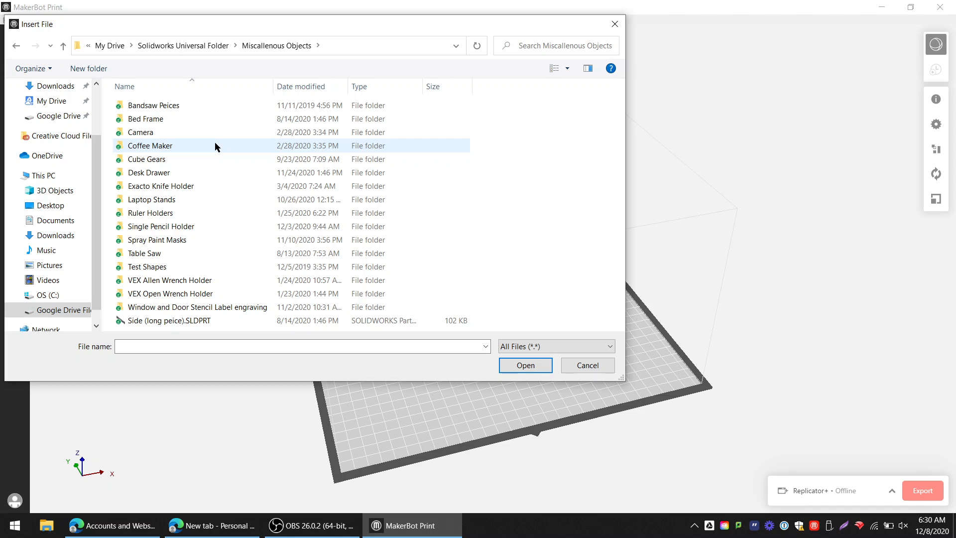
click(207, 45)
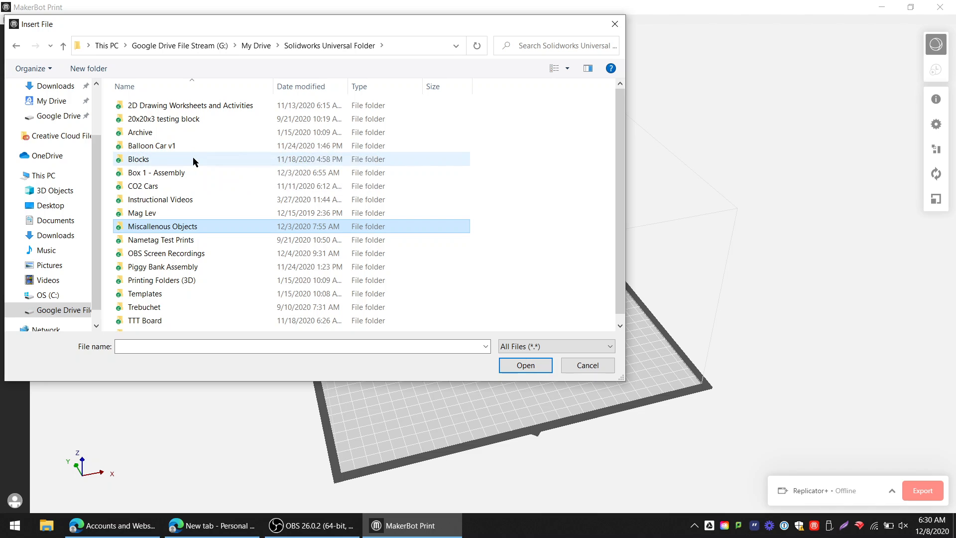
double_click(193, 159)
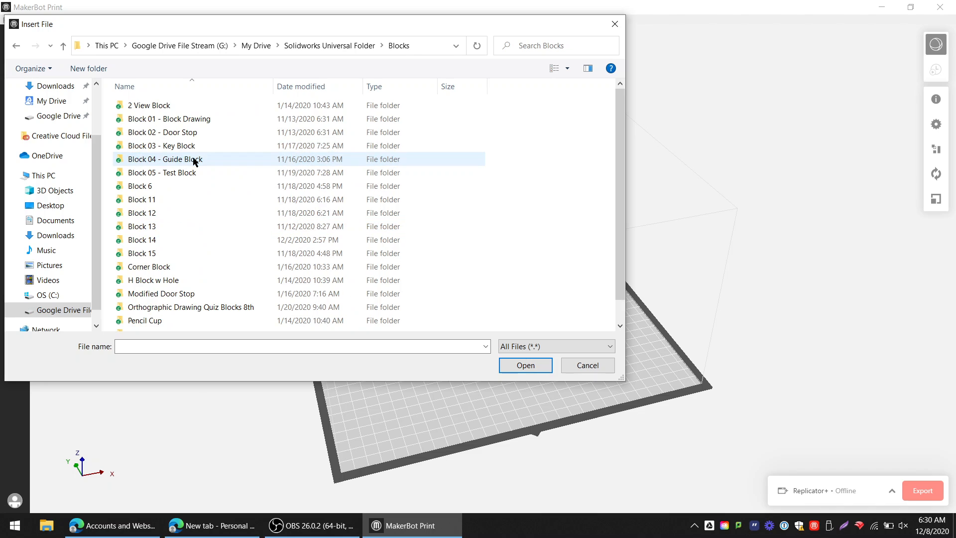
double_click(215, 133)
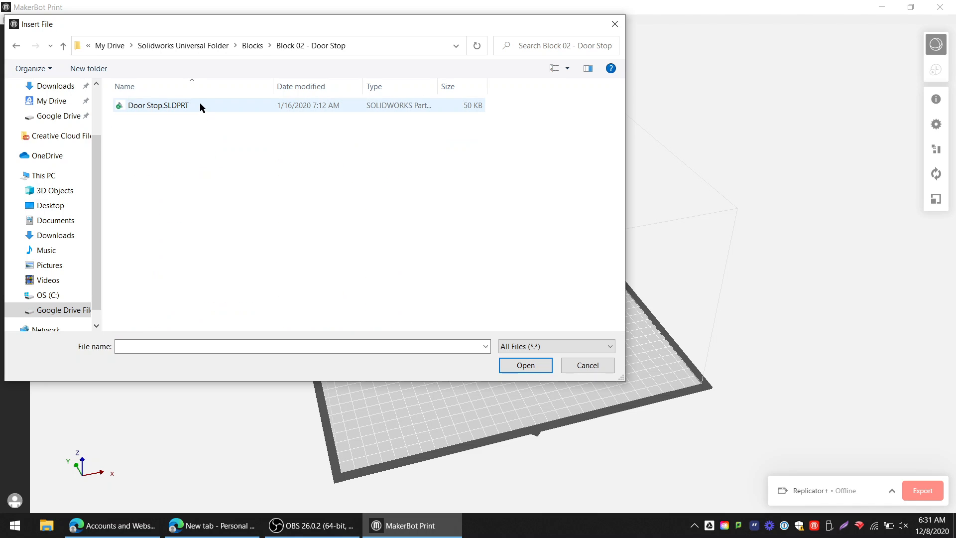
click(199, 102)
click(201, 106)
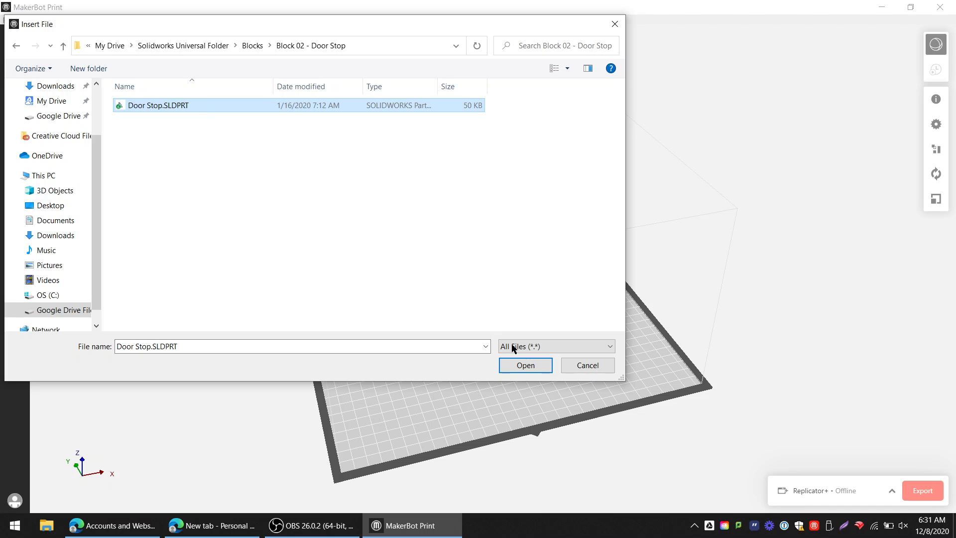
click(522, 364)
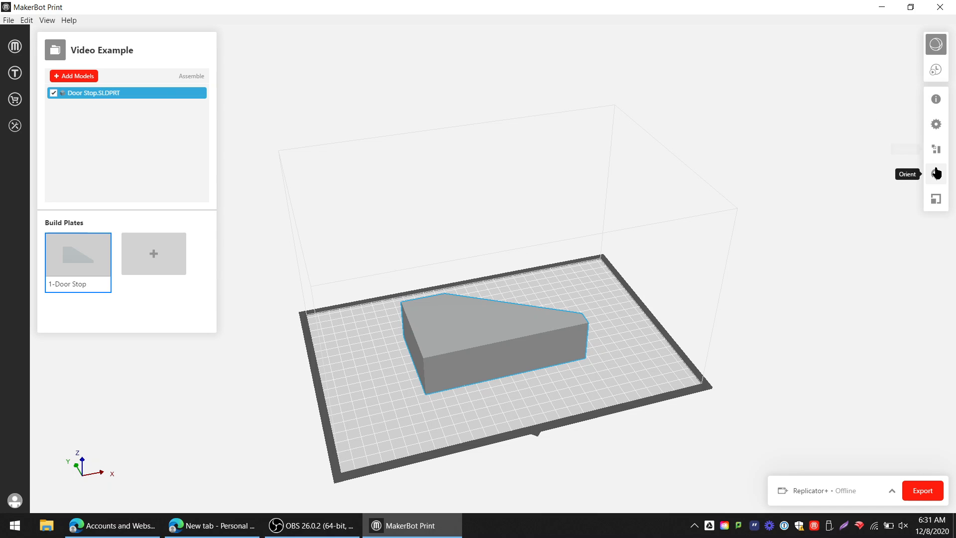
Move the door stop along the X axis of the build plate to 110 mm.
click(936, 149)
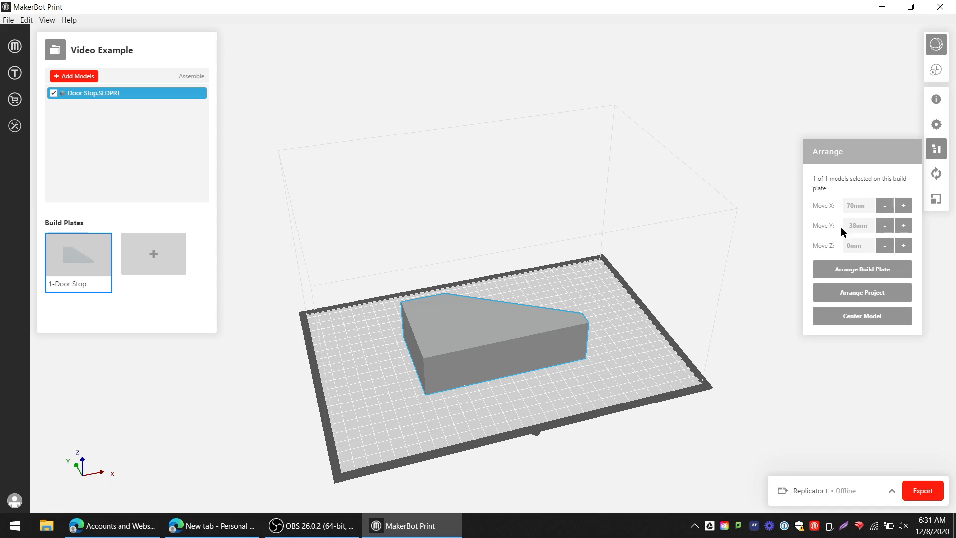
click(903, 206)
click(903, 205)
click(902, 206)
click(903, 205)
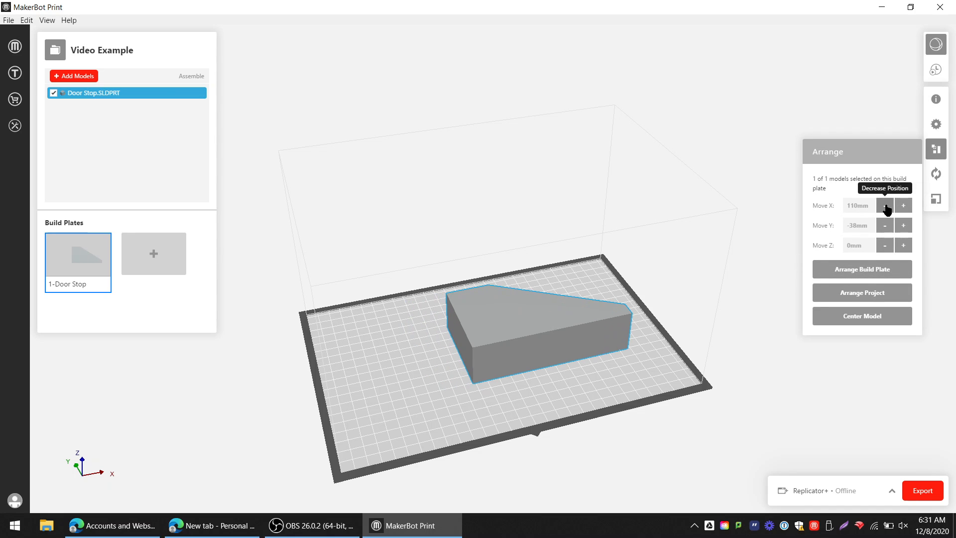
Shift the door stop back along the X axis and automatically arrange the models on the build plate.
click(885, 206)
click(884, 205)
click(885, 206)
click(886, 269)
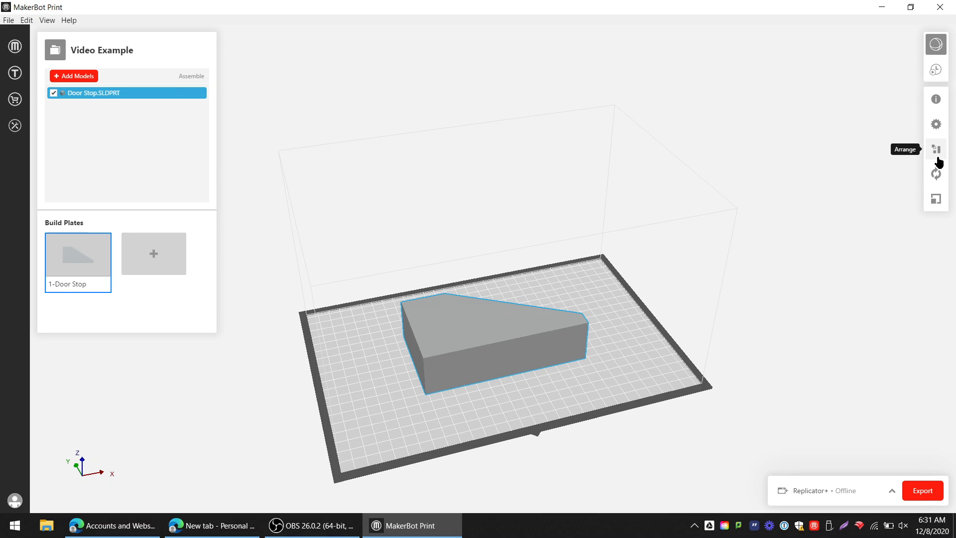
Reorient the door stop by placing its long front side face on the bottom plane of the build plate.
click(936, 178)
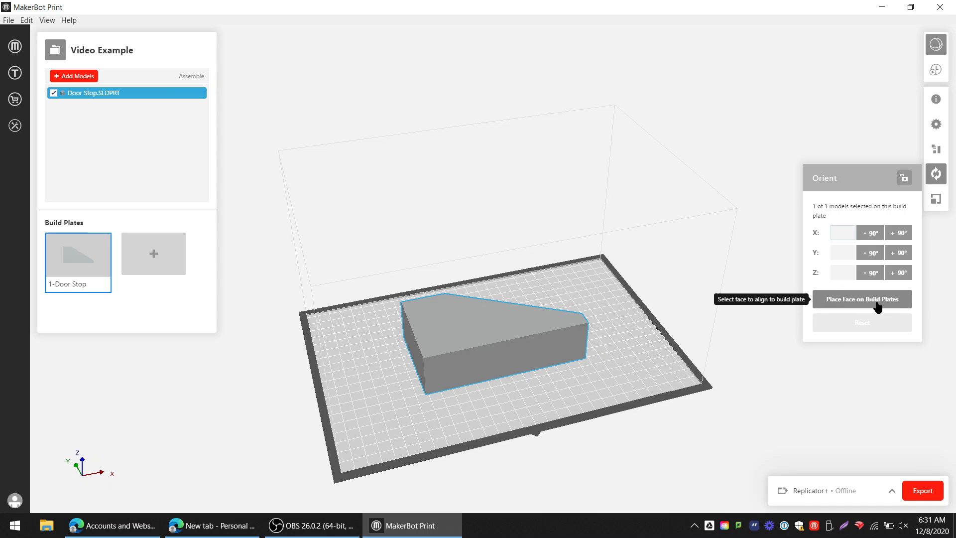
click(847, 300)
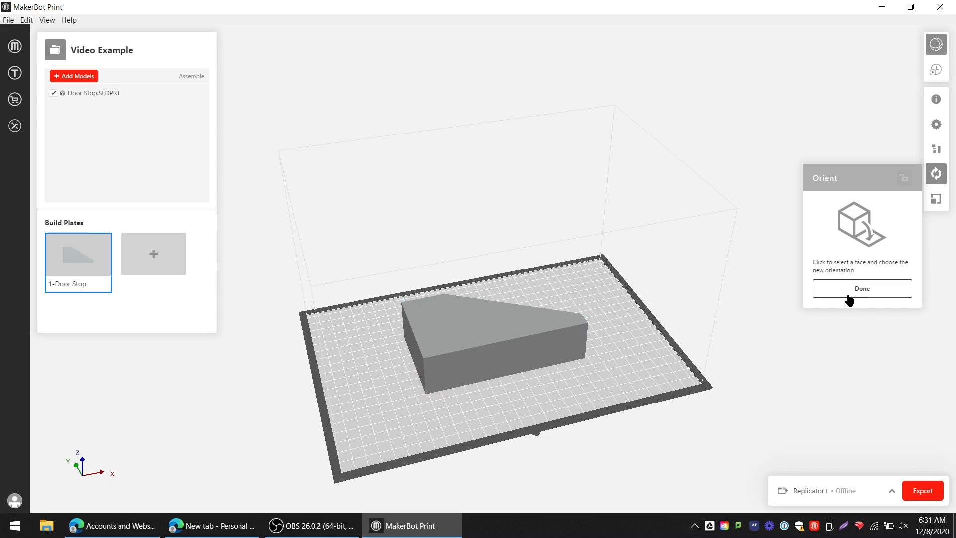
click(522, 347)
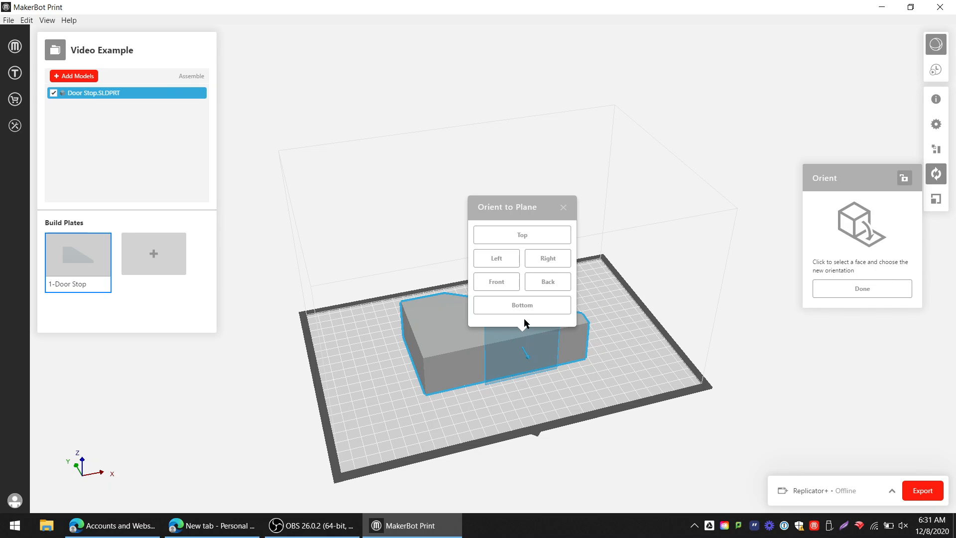
click(523, 305)
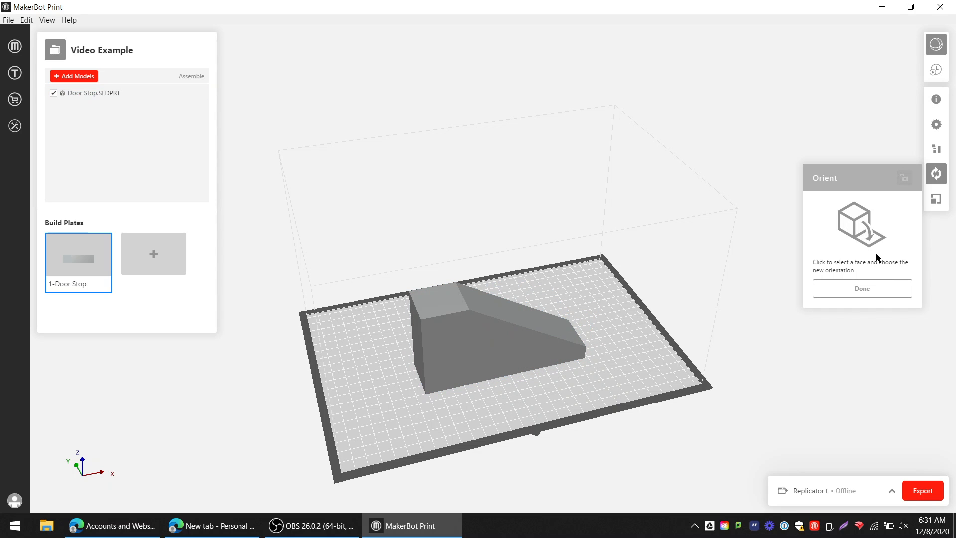
click(939, 175)
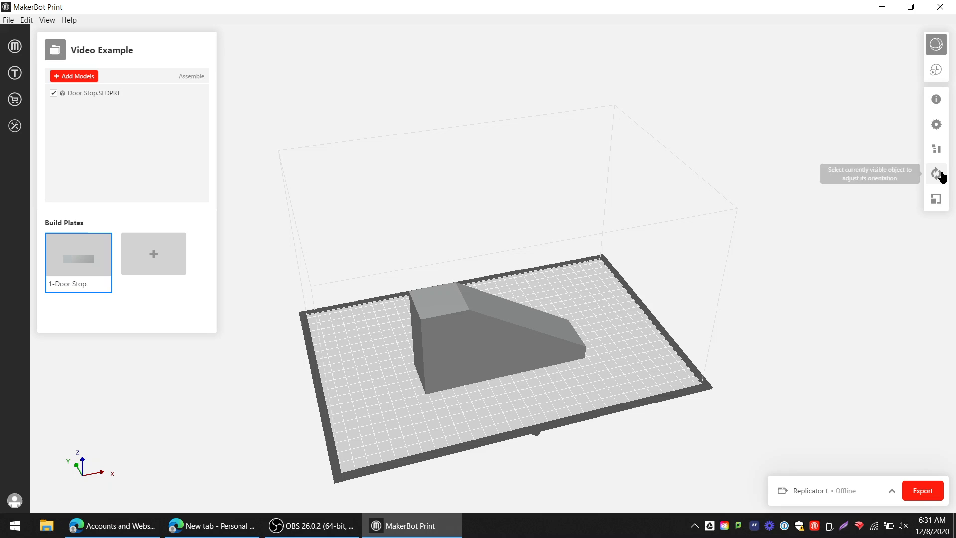
Scale the door stop uniformly to 50% and reposition it at the middle of the build plate.
click(934, 199)
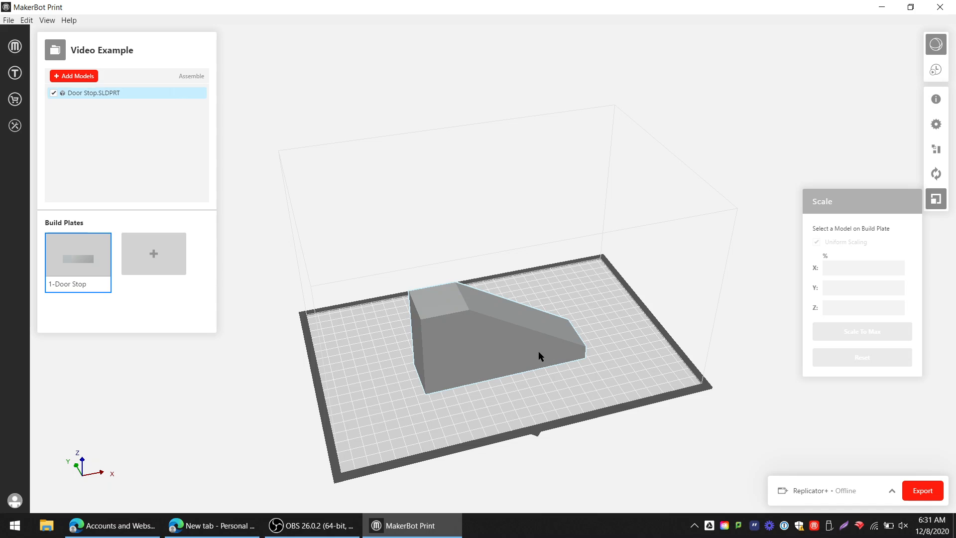
click(486, 338)
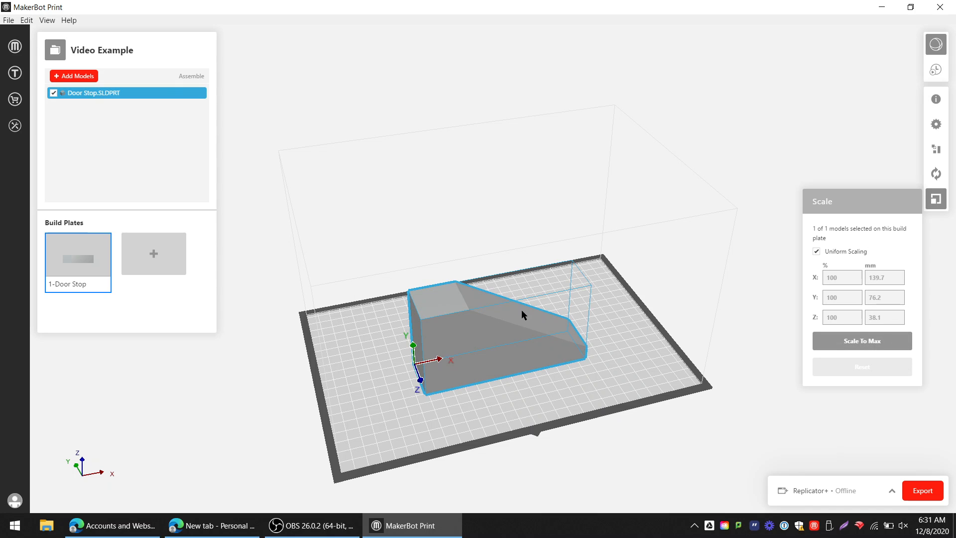
click(885, 276)
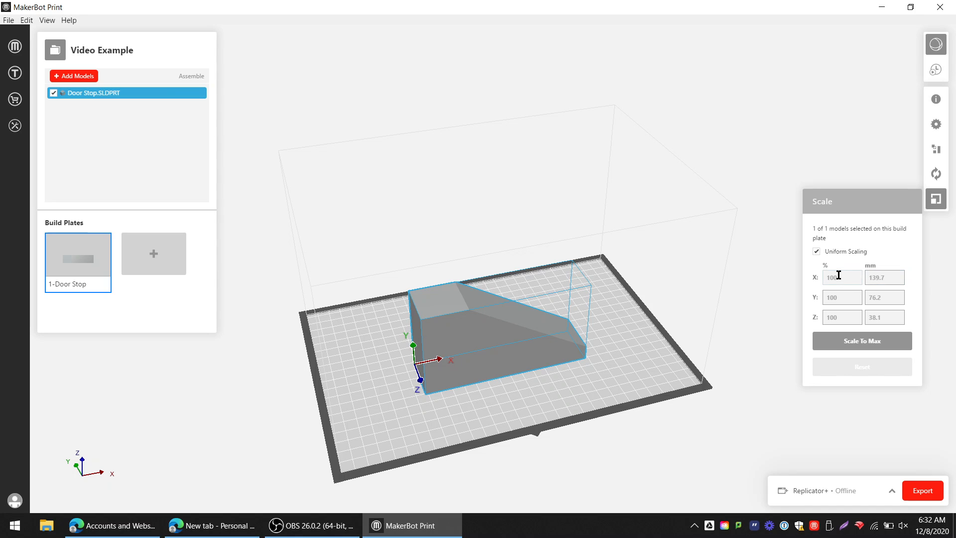
text(50)
key(Return)
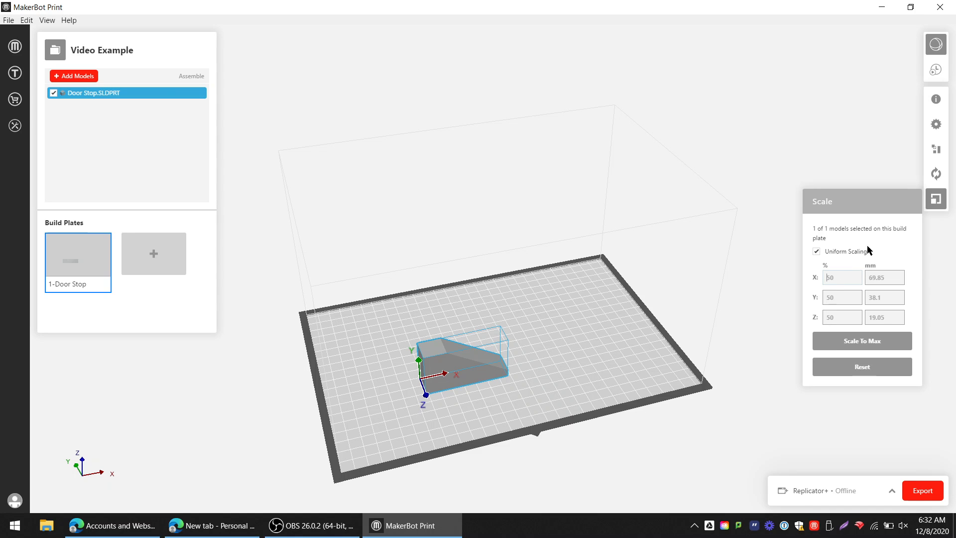
click(934, 202)
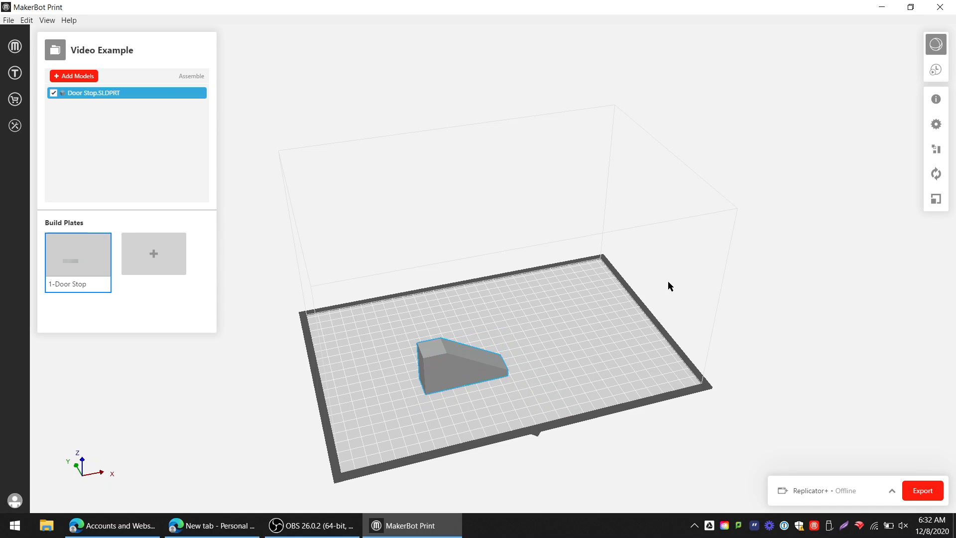
drag(467, 354, 497, 328)
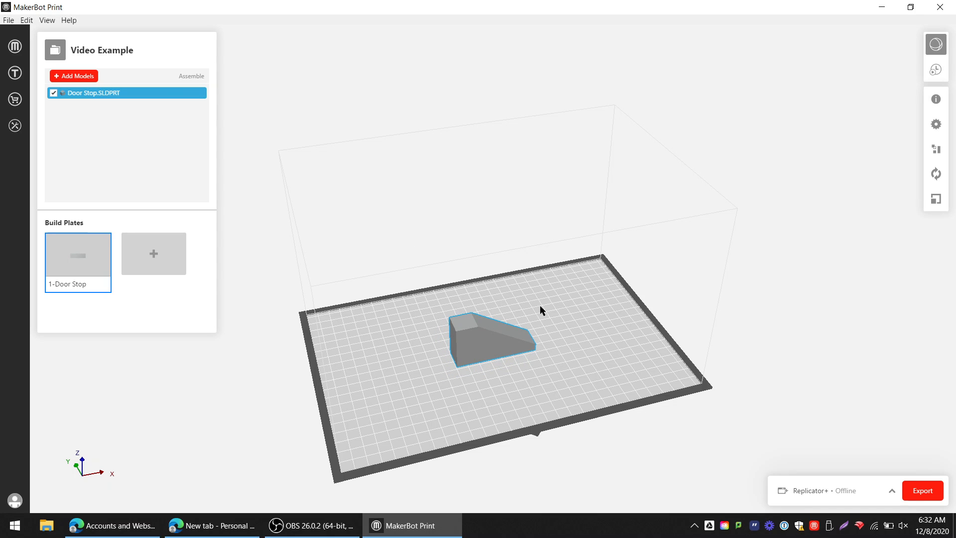
Generate the print preview, examine the PLA usage estimate and the layer range options, and return to the model view.
click(937, 71)
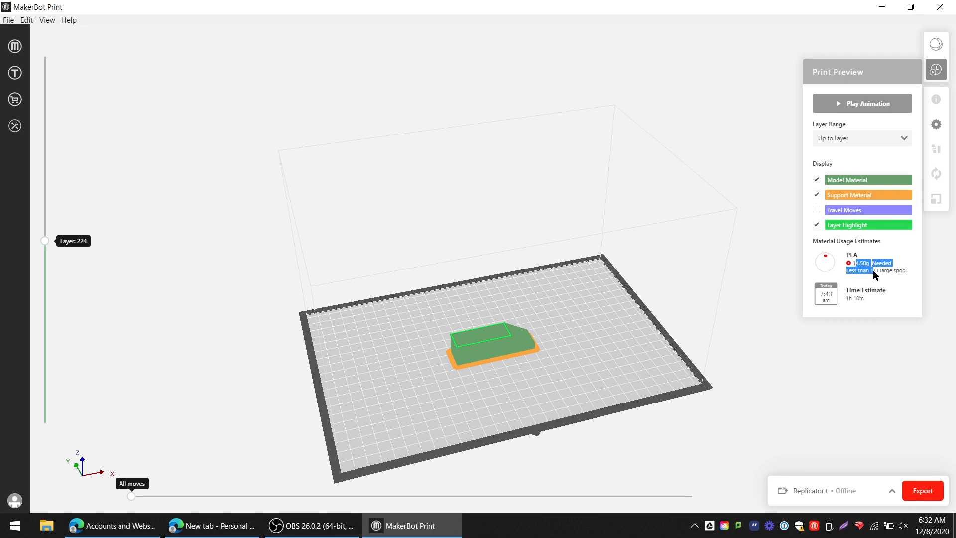
click(848, 265)
click(903, 142)
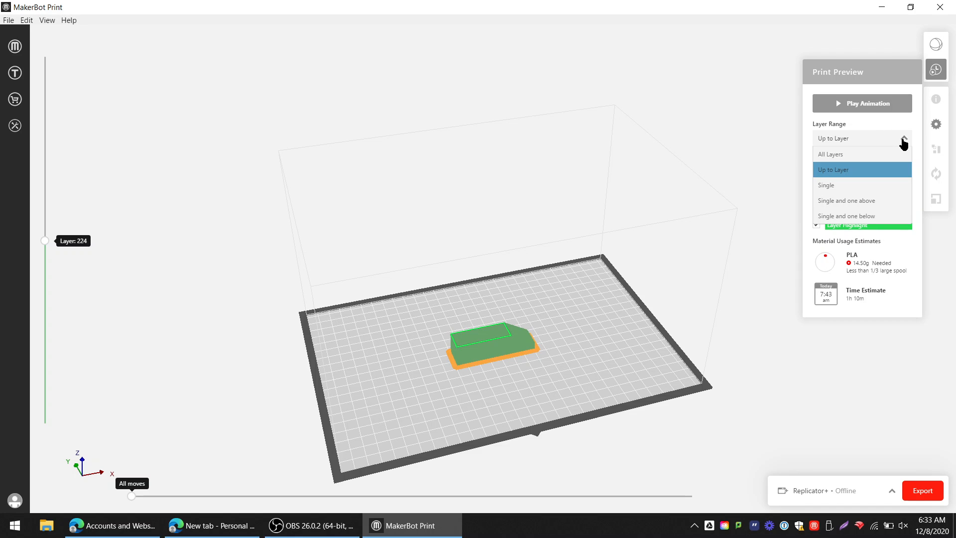
click(903, 143)
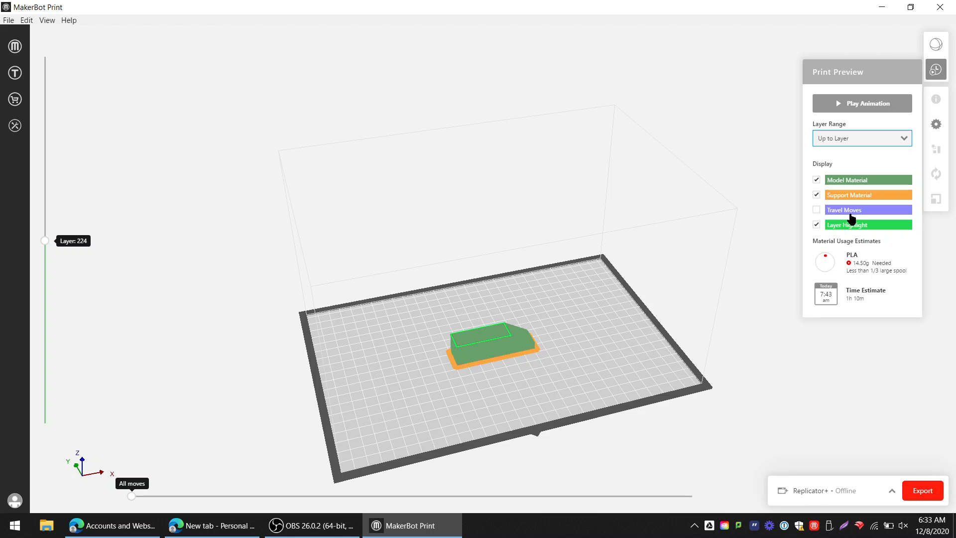
click(936, 70)
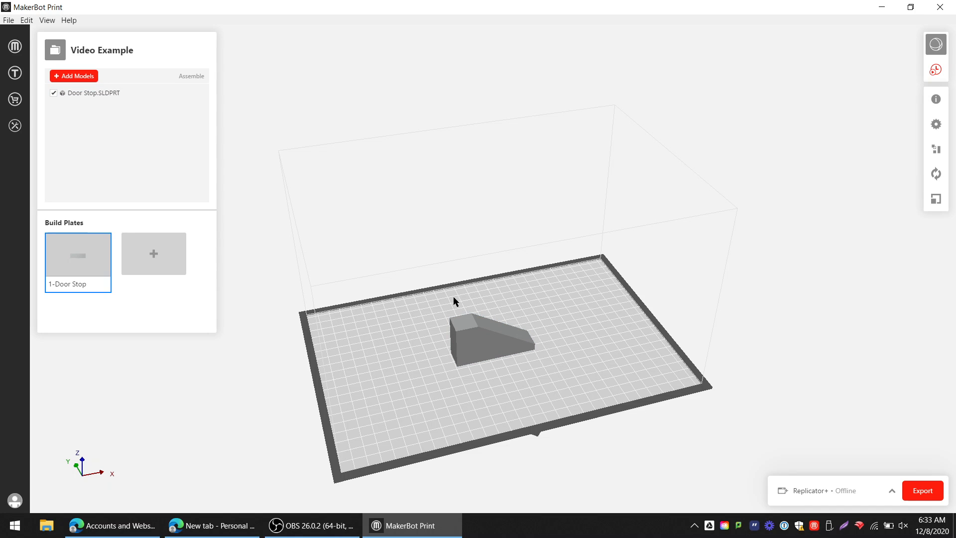
click(485, 345)
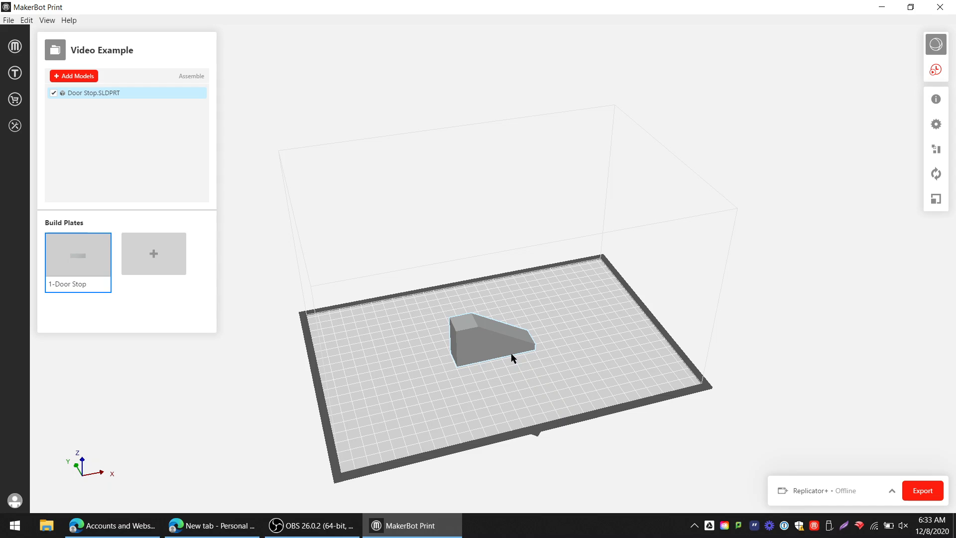
click(386, 316)
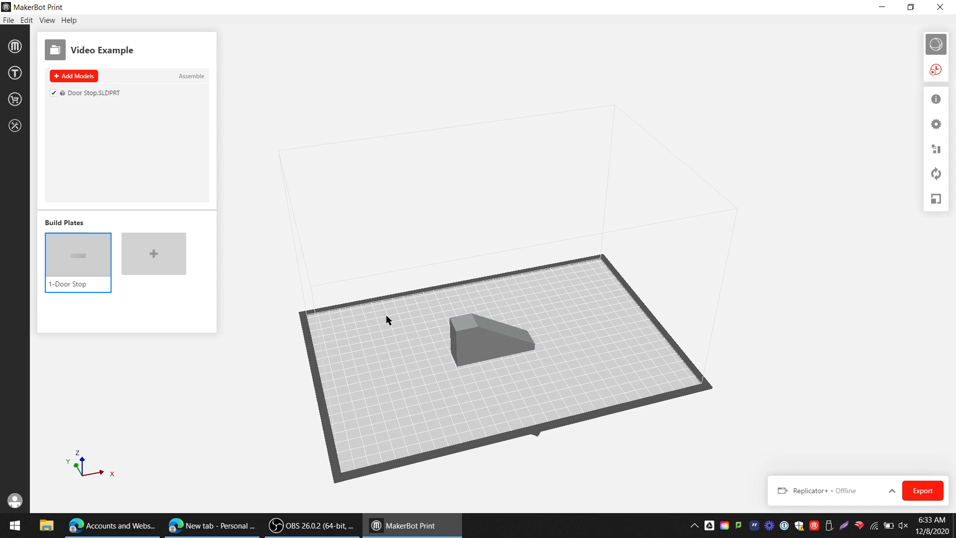